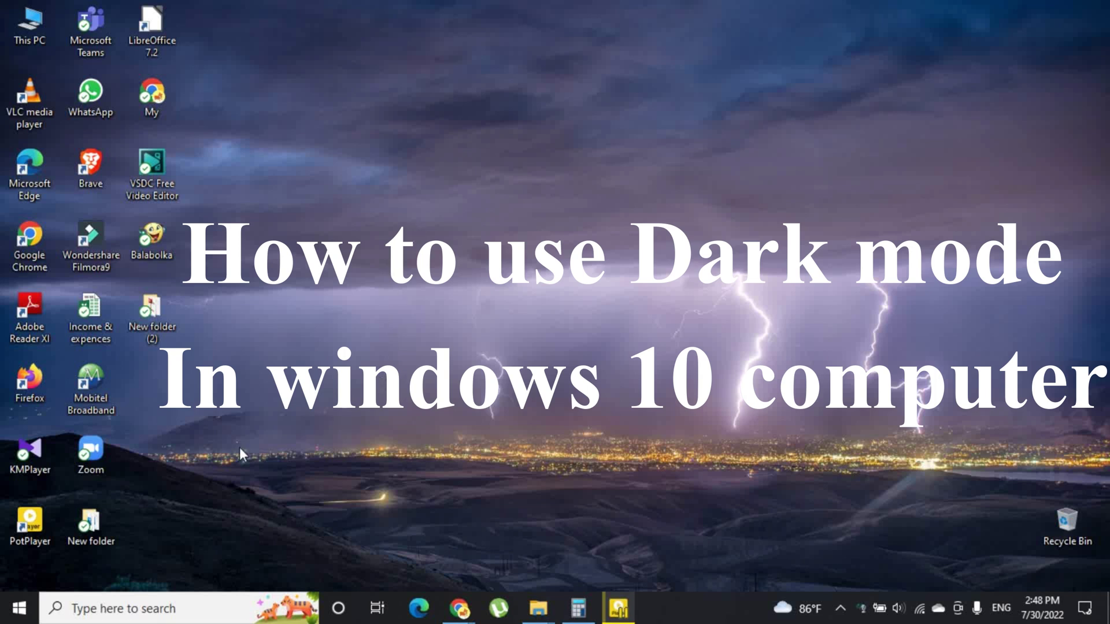
# Search Windows for 'settings' and launch the Settings app
pyautogui.click(115, 608)
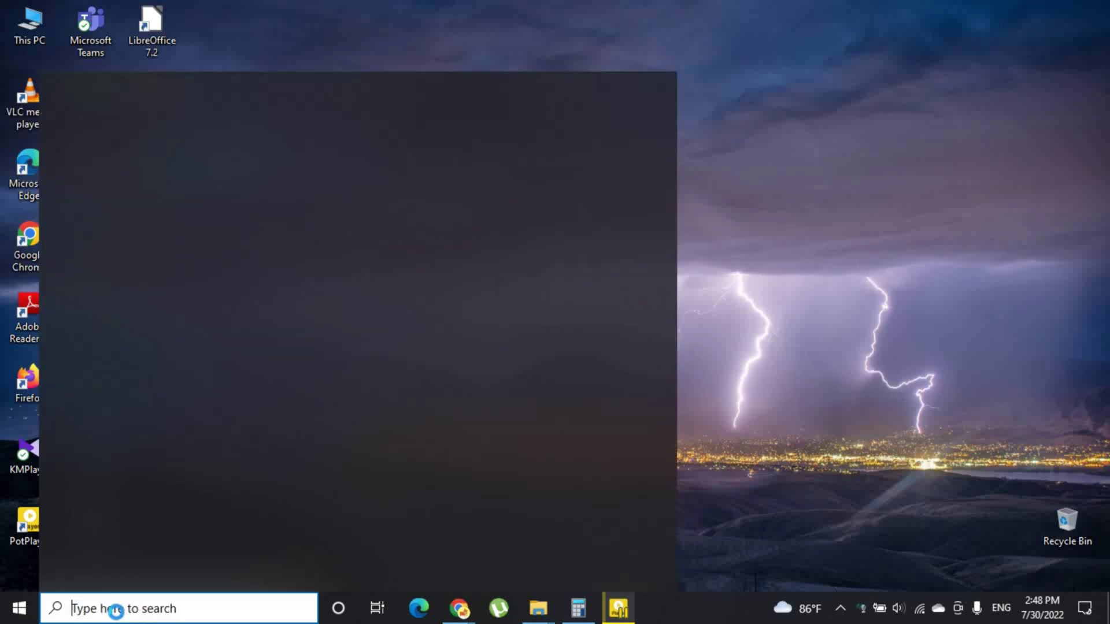
pyautogui.write('s')
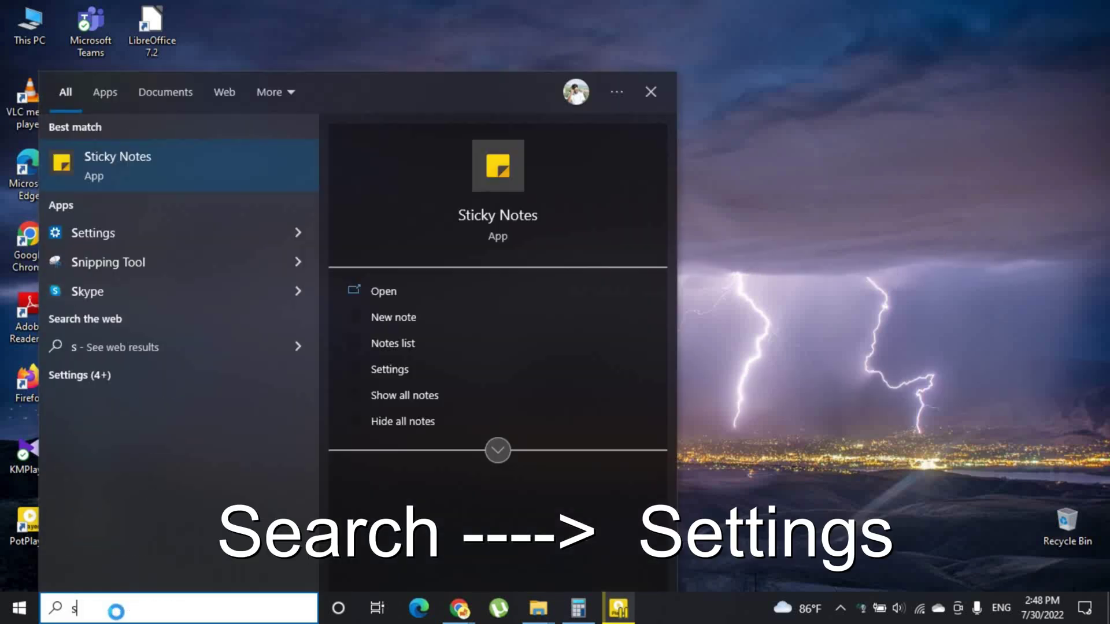
pyautogui.write('ettings')
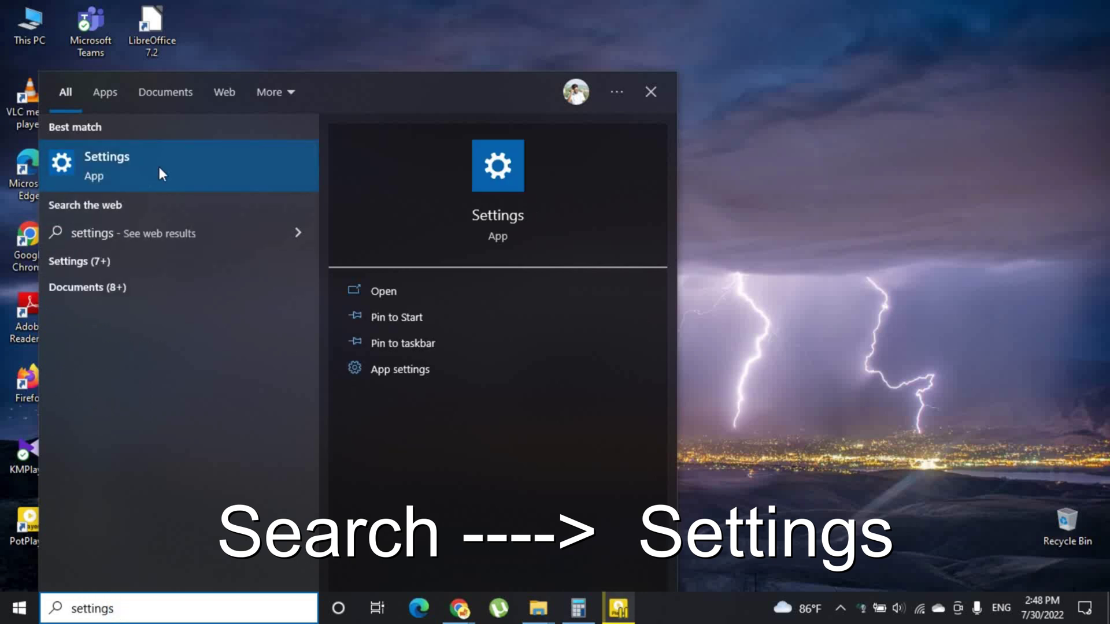
pyautogui.click(141, 170)
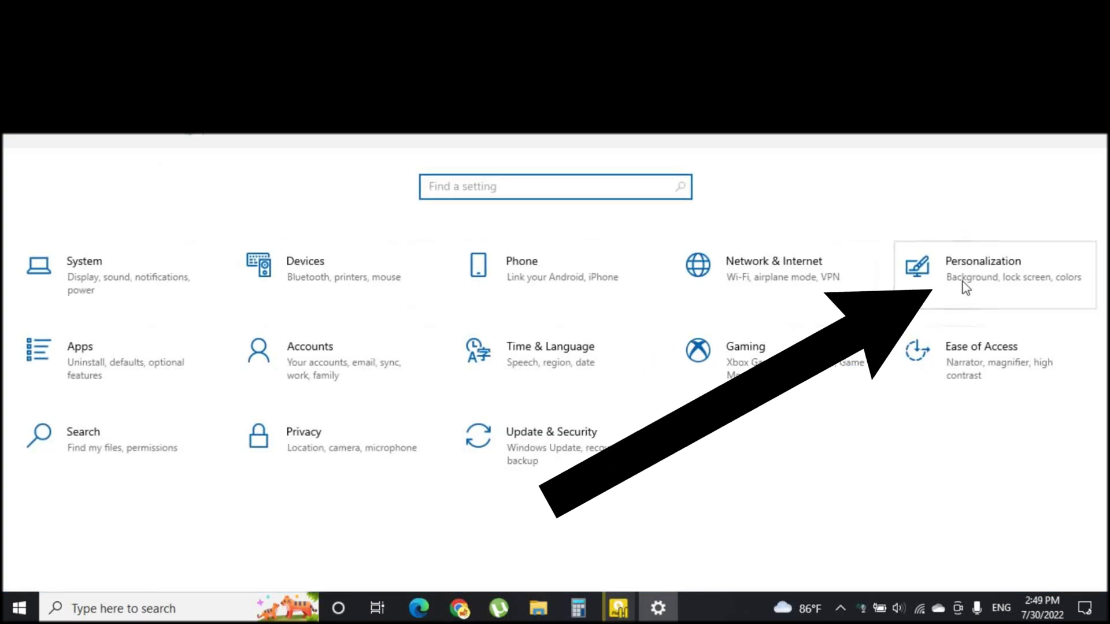
# Go to Personalization and switch to its Colors page
pyautogui.click(1006, 277)
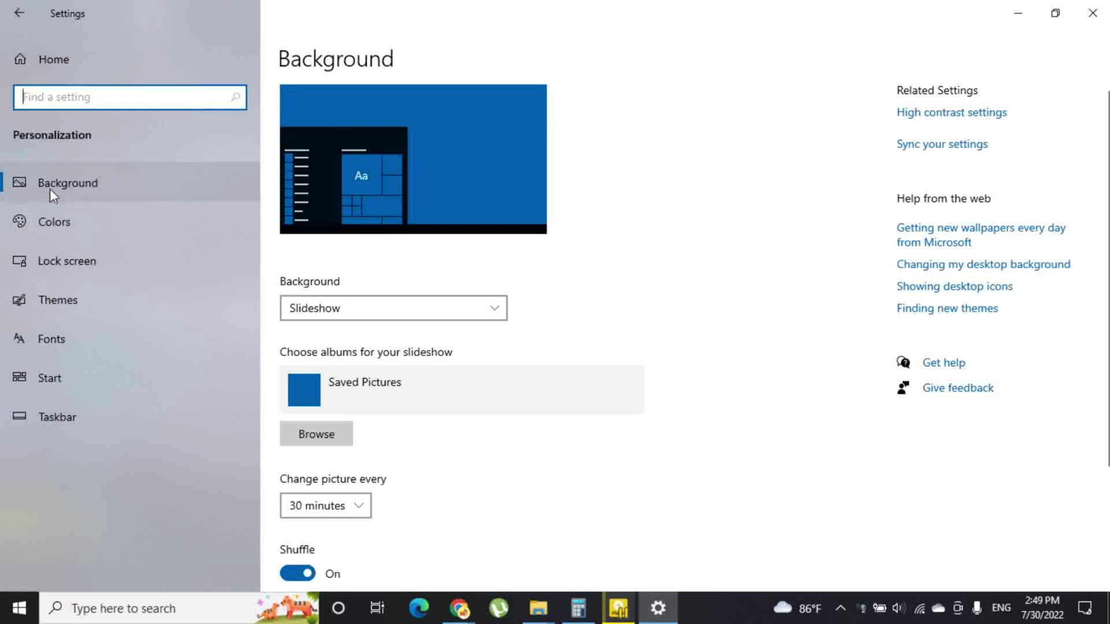
pyautogui.click(56, 221)
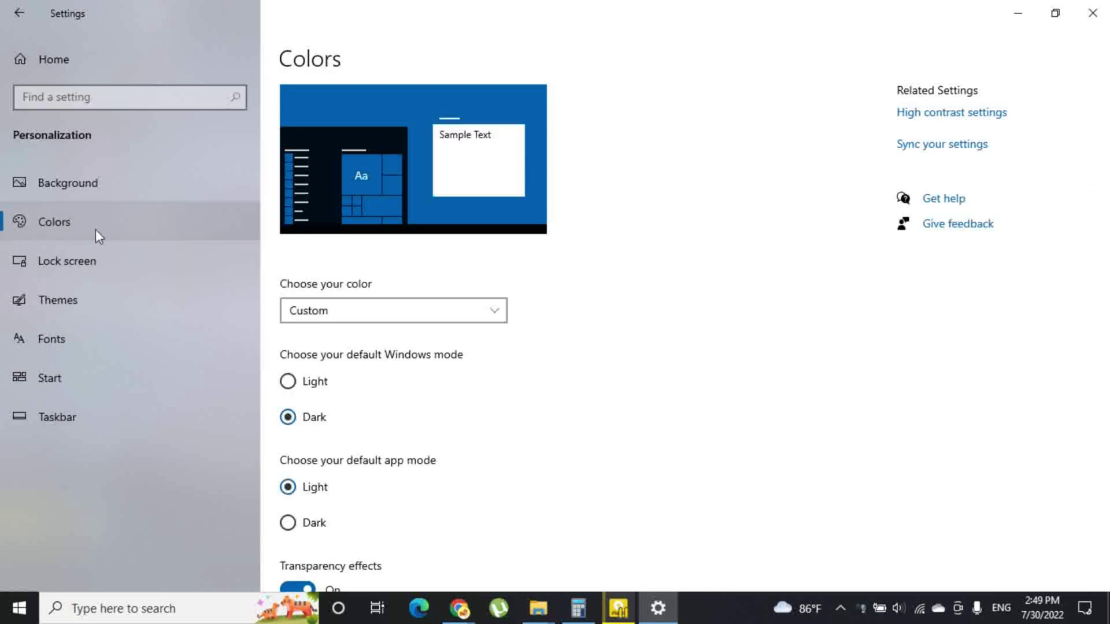
# Review the Colors page options and expand the Choose your color list
pyautogui.scroll(-10, 630, 222)
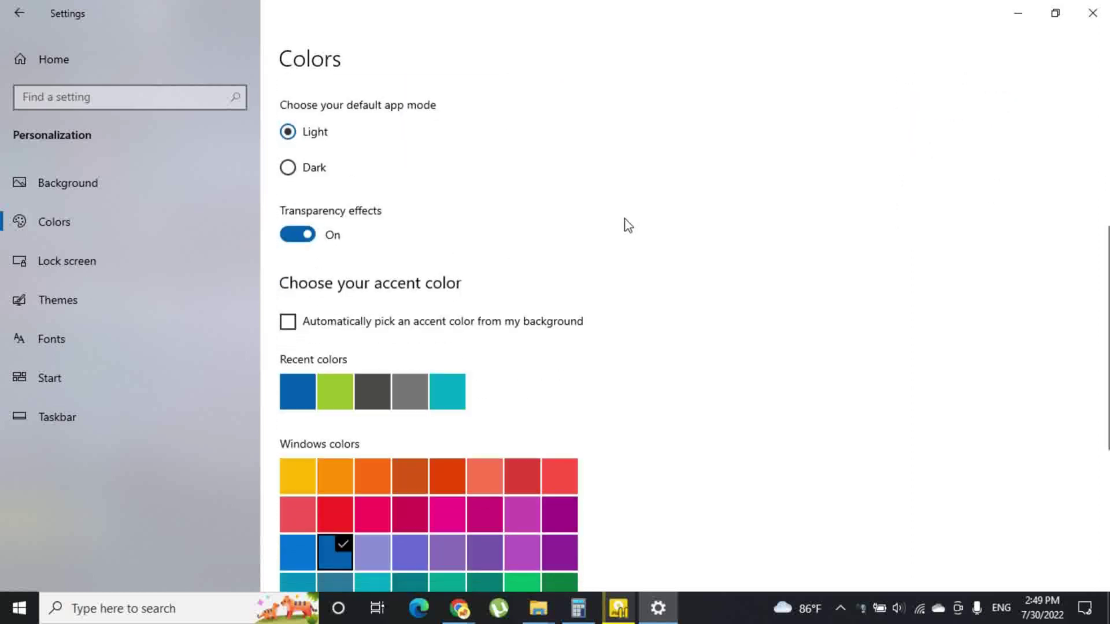
pyautogui.scroll(4, 628, 226)
pyautogui.scroll(6, 629, 225)
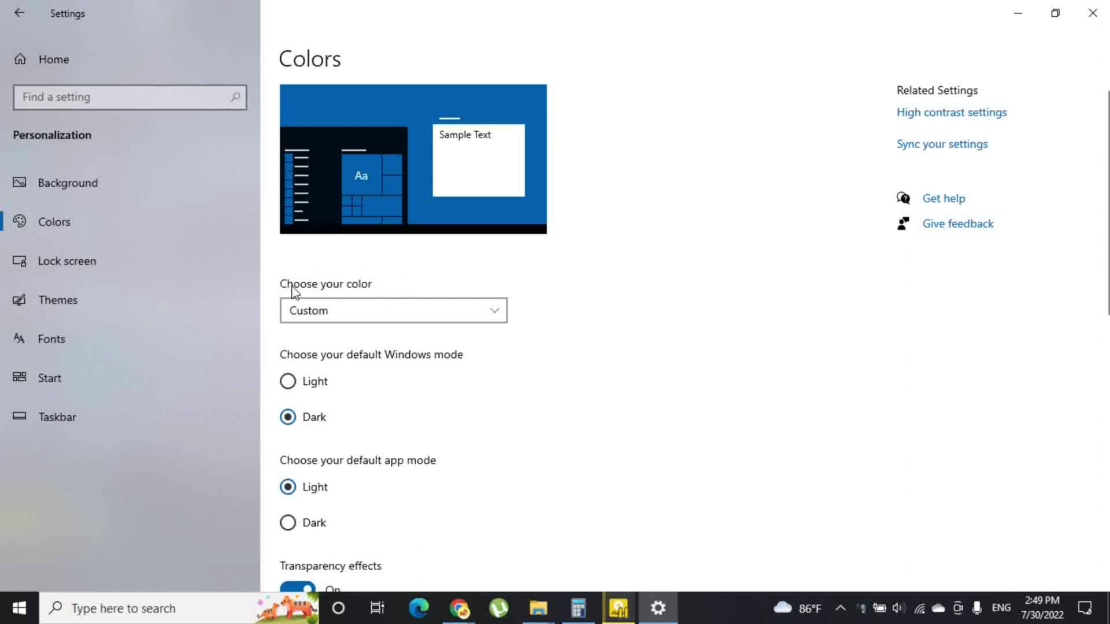
pyautogui.click(414, 312)
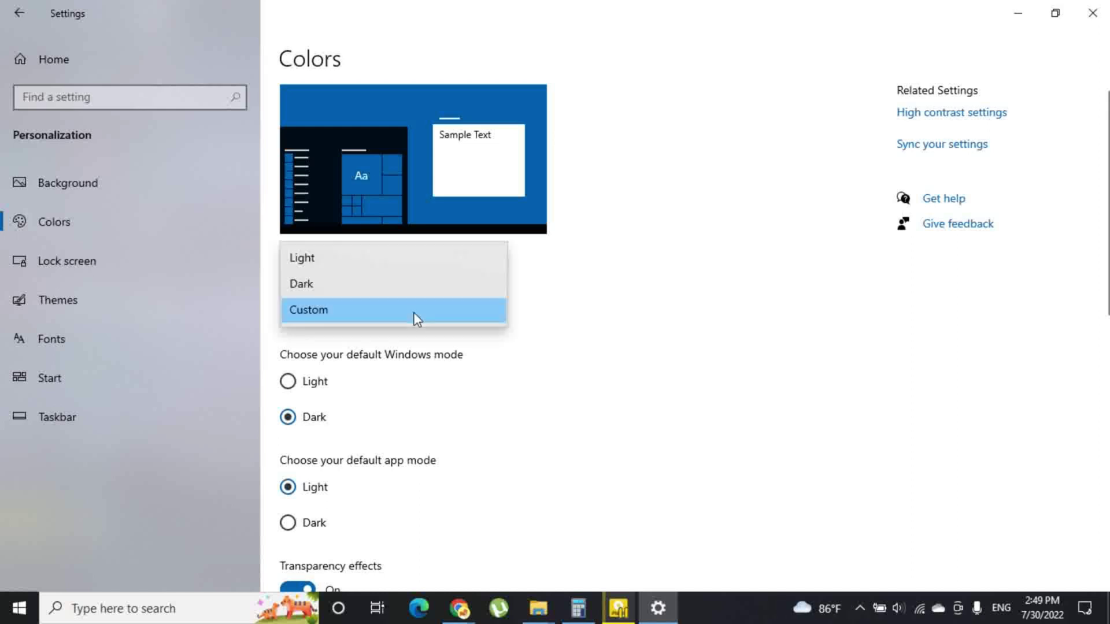
# Set Choose your color to Dark, review the darkened page, then change it to Light
pyautogui.click(304, 285)
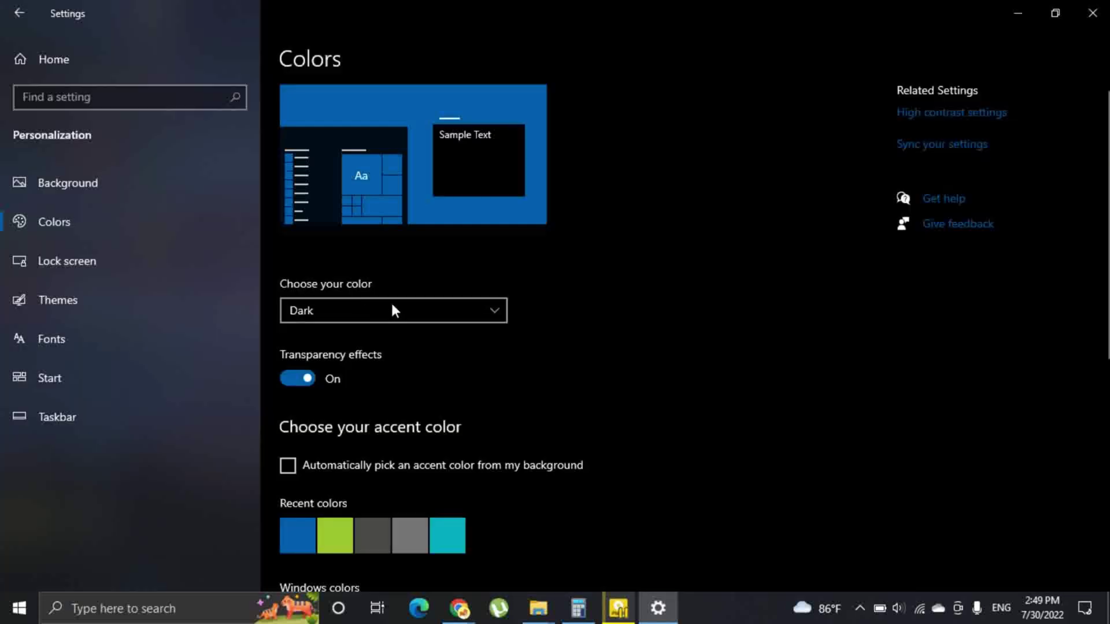
pyautogui.scroll(-3, 701, 299)
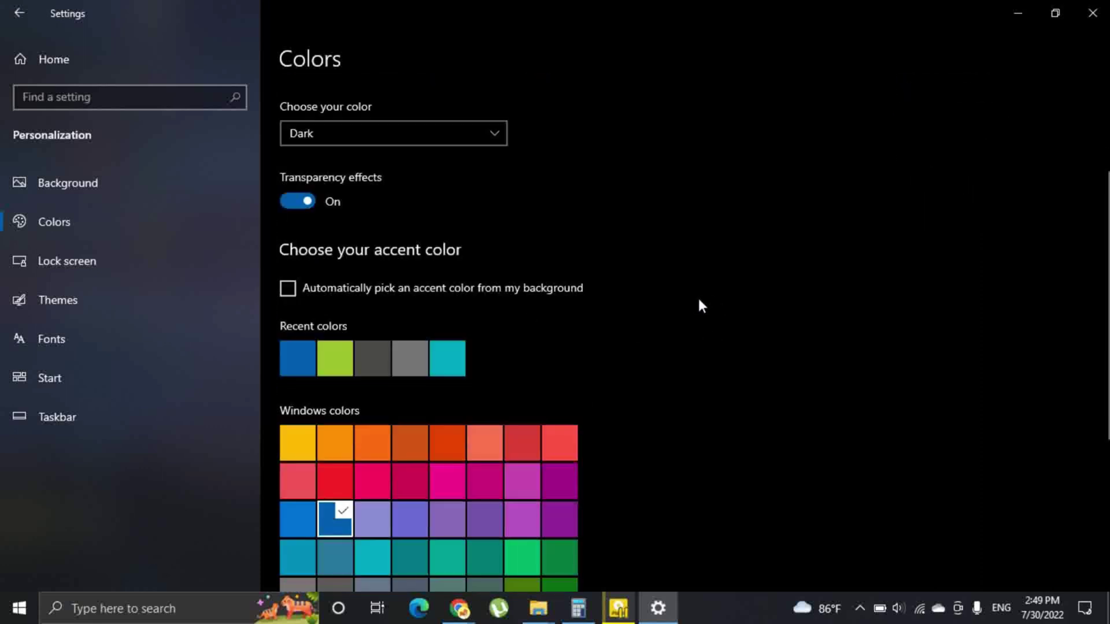
pyautogui.scroll(3, 691, 301)
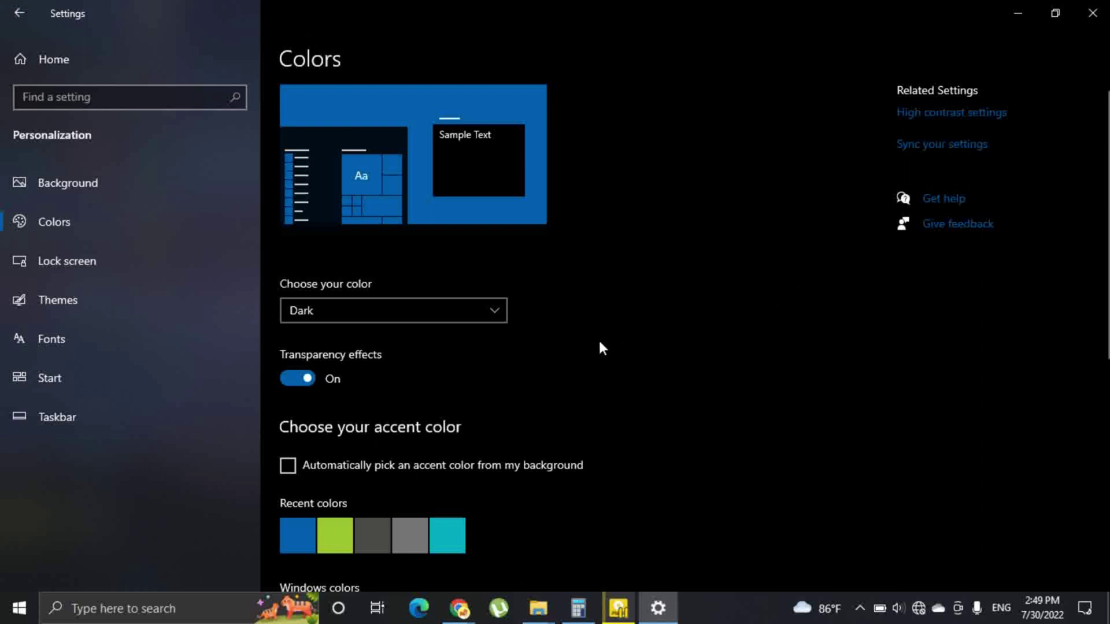
pyautogui.scroll(-3, 581, 321)
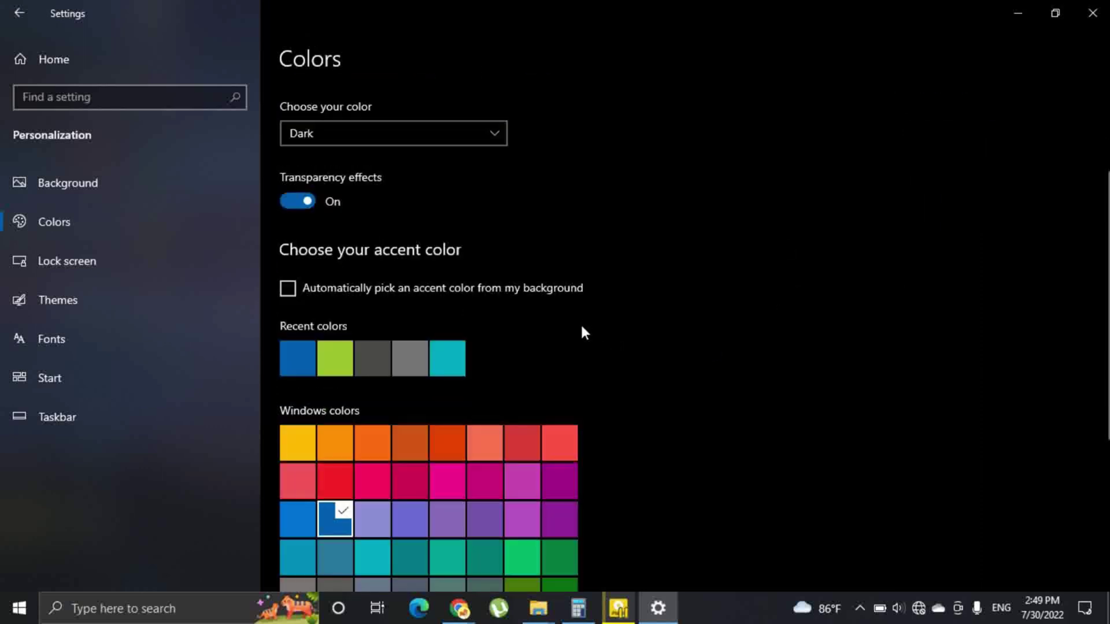
pyautogui.scroll(3, 581, 325)
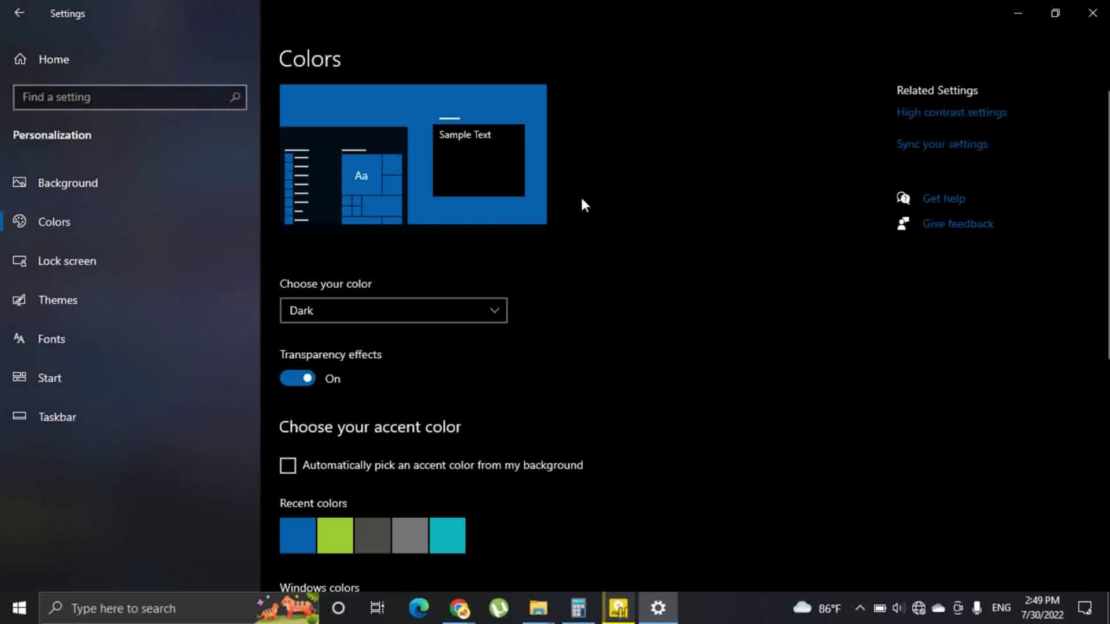
pyautogui.click(450, 311)
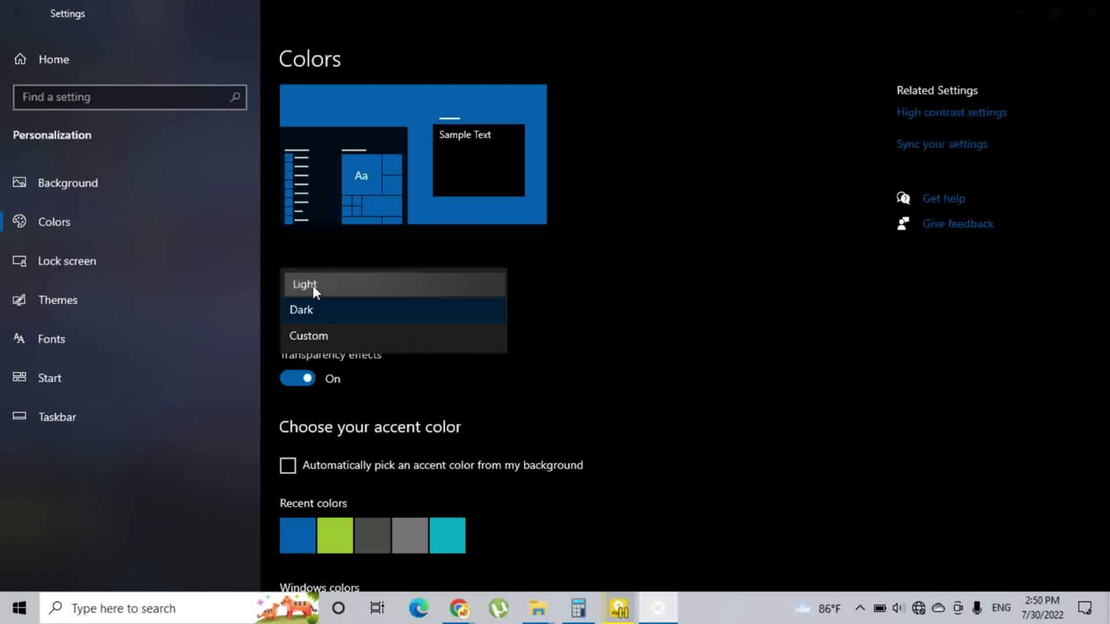
pyautogui.click(313, 286)
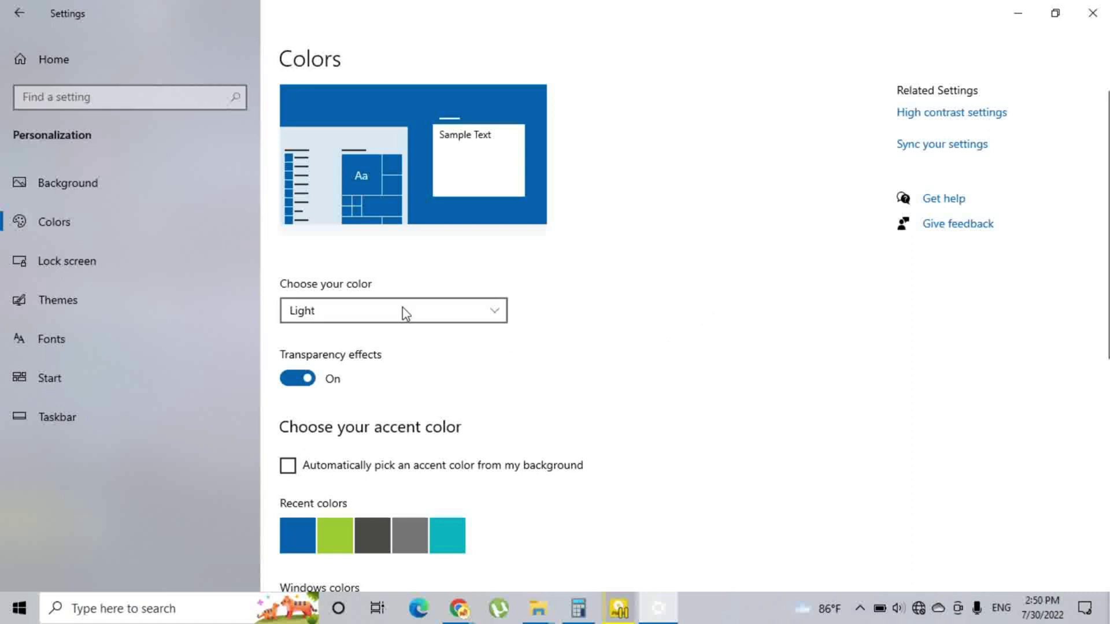
# Check the light-mode Colors page and reopen the Choose your color list
pyautogui.click(443, 318)
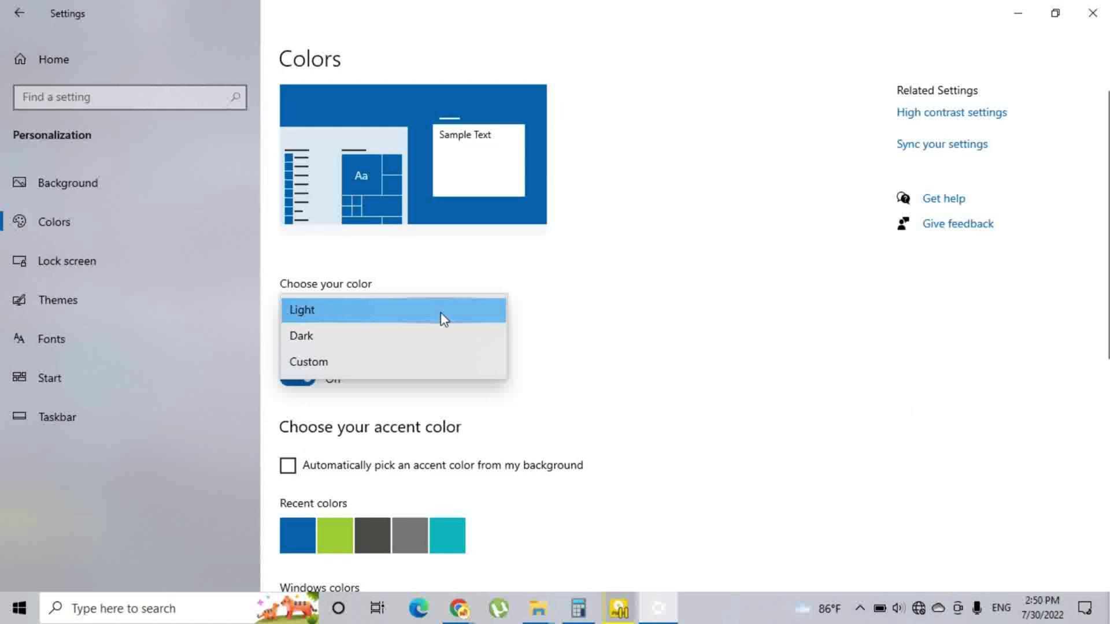
pyautogui.scroll(-5, 728, 283)
pyautogui.scroll(3, 734, 310)
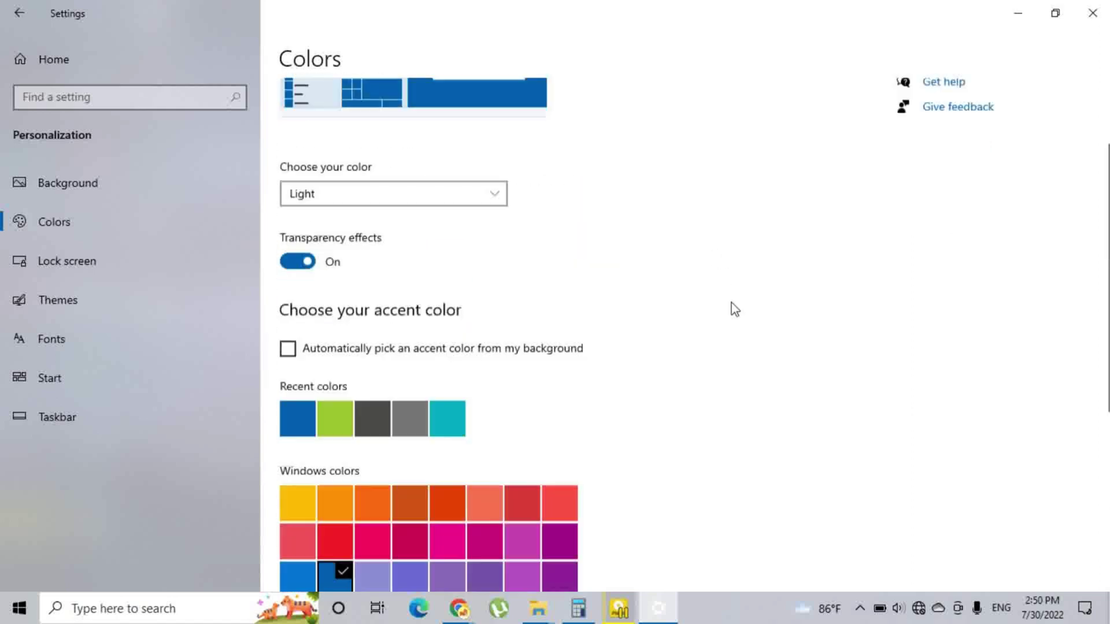
pyautogui.scroll(-4, 732, 308)
pyautogui.scroll(5, 732, 308)
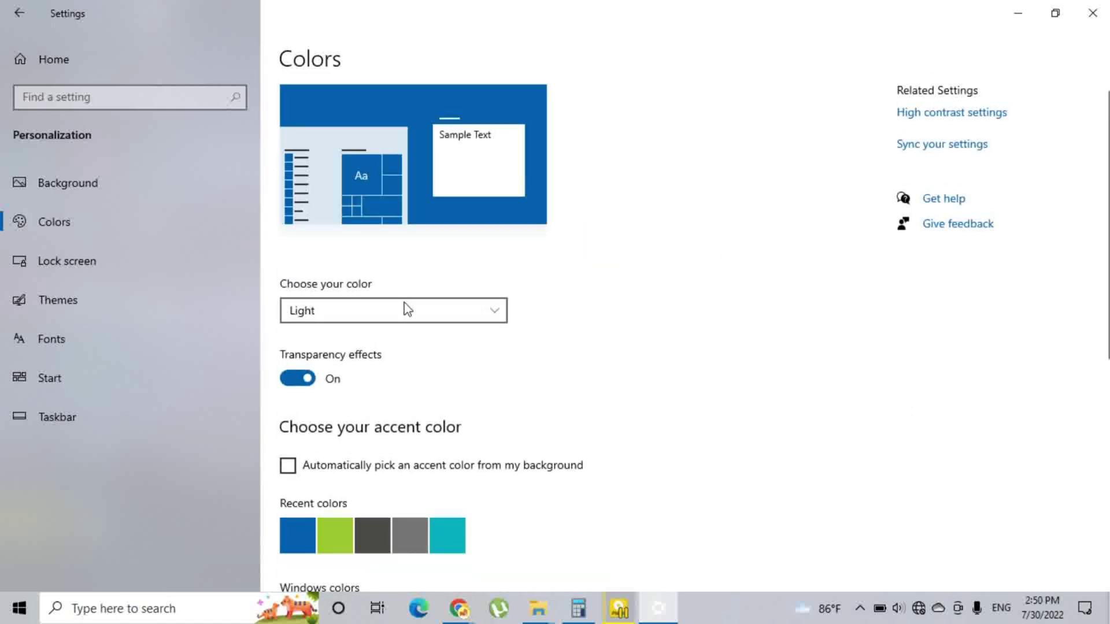
pyautogui.click(381, 313)
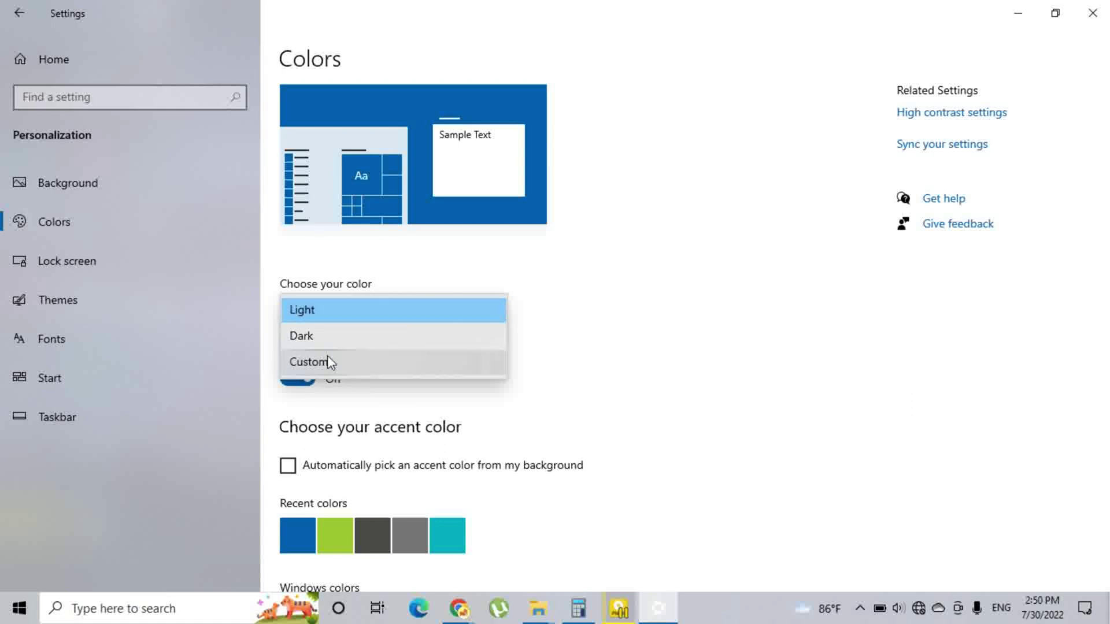
# Pick Custom colour, then toggle Windows mode Dark, Light, and Dark again
pyautogui.click(340, 368)
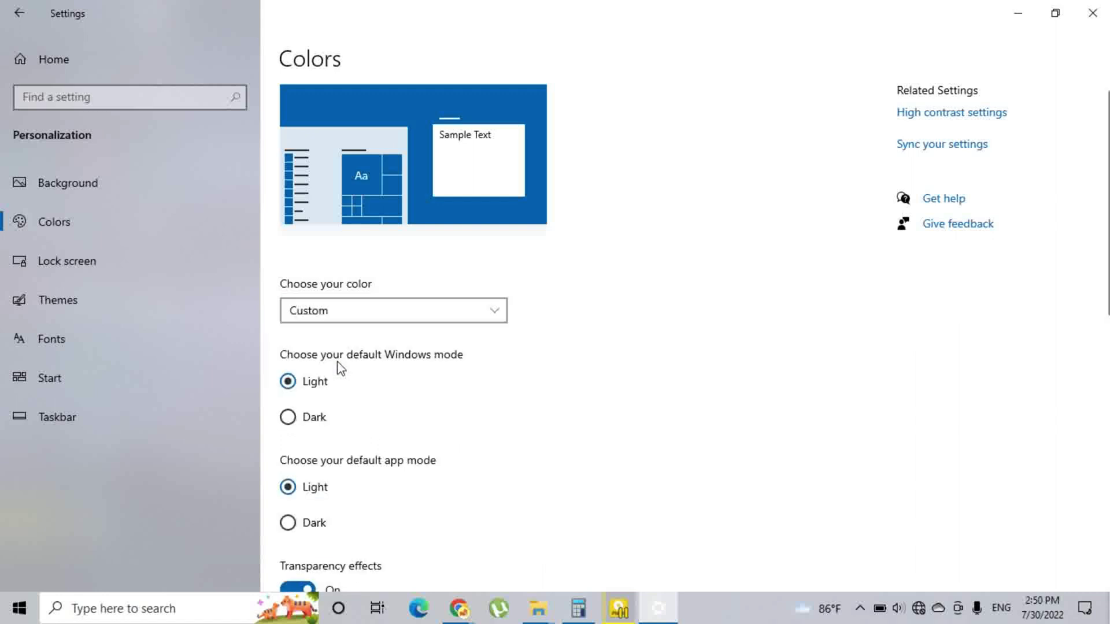
pyautogui.scroll(-3, 676, 187)
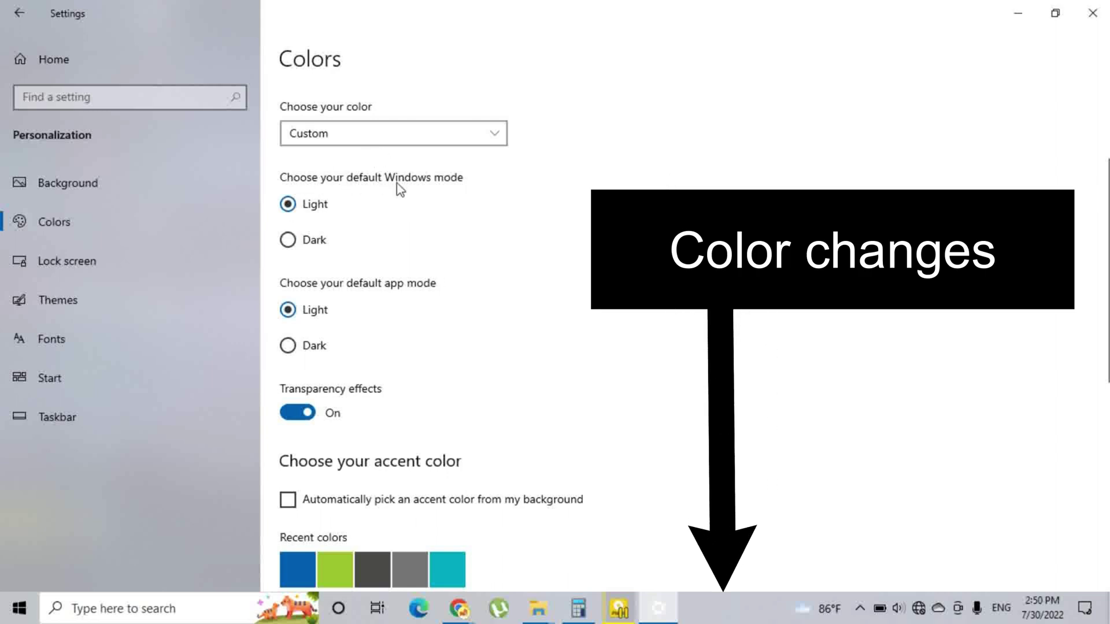
pyautogui.click(287, 247)
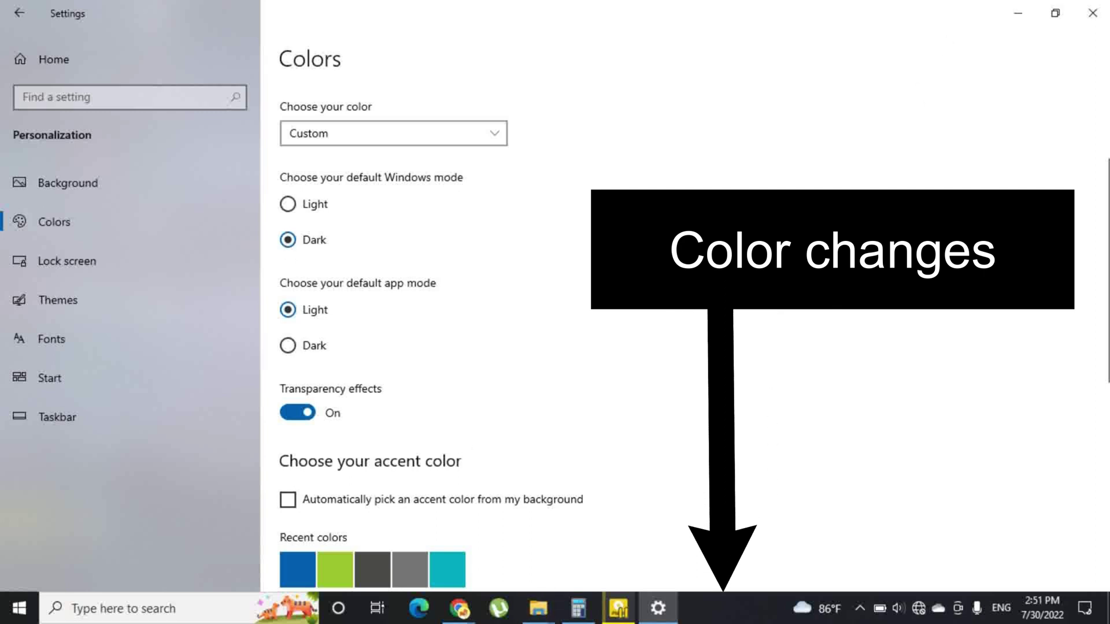
pyautogui.click(287, 204)
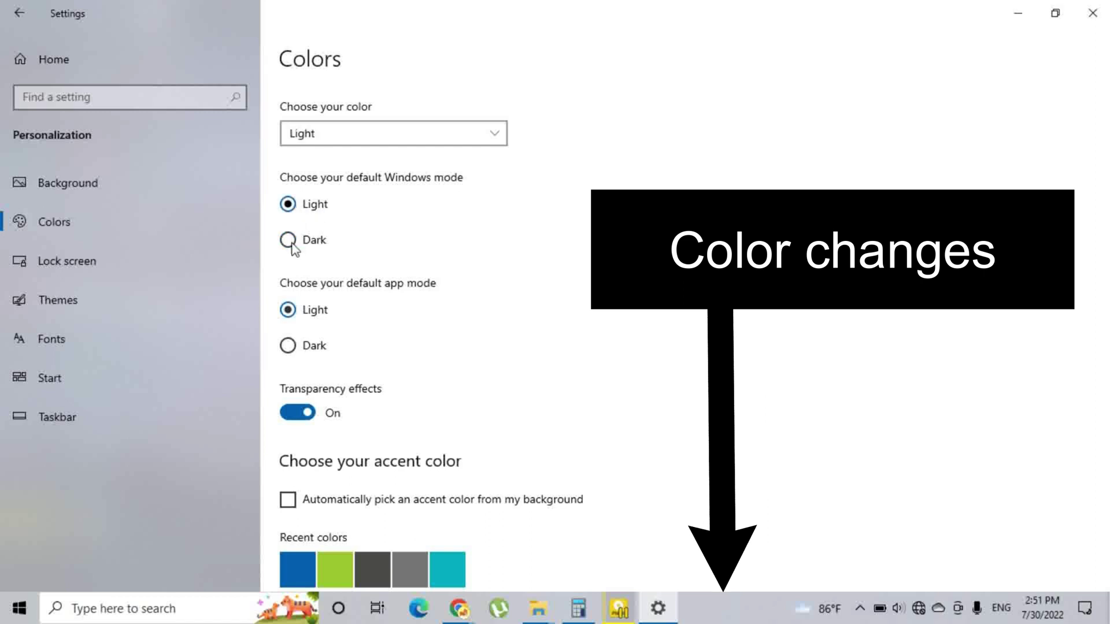
pyautogui.scroll(2, 407, 245)
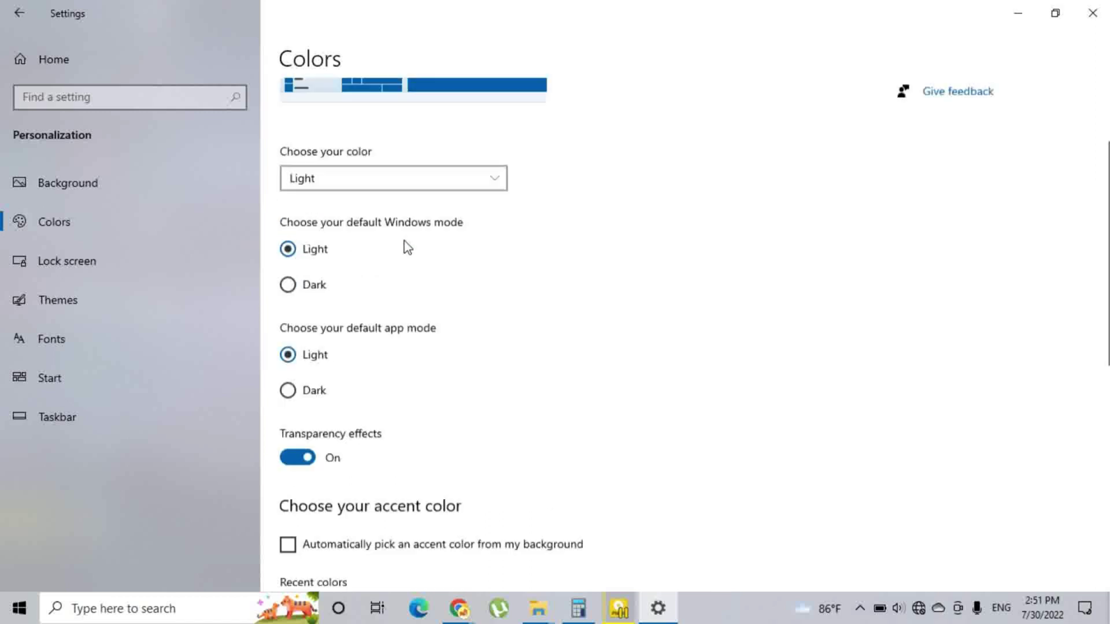
pyautogui.click(291, 330)
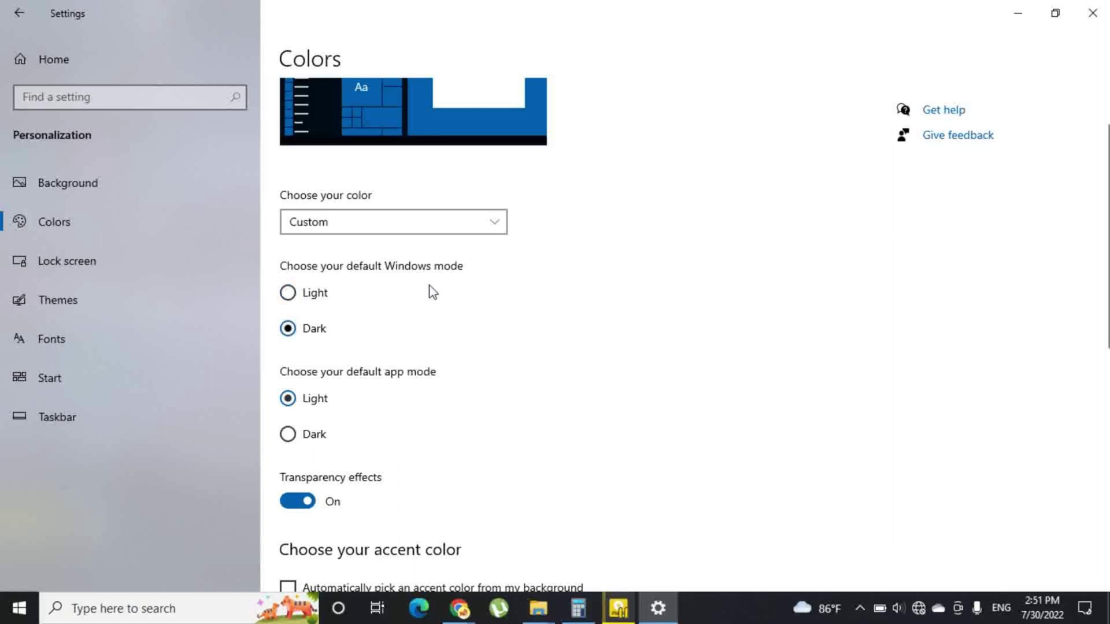
pyautogui.scroll(-2, 434, 289)
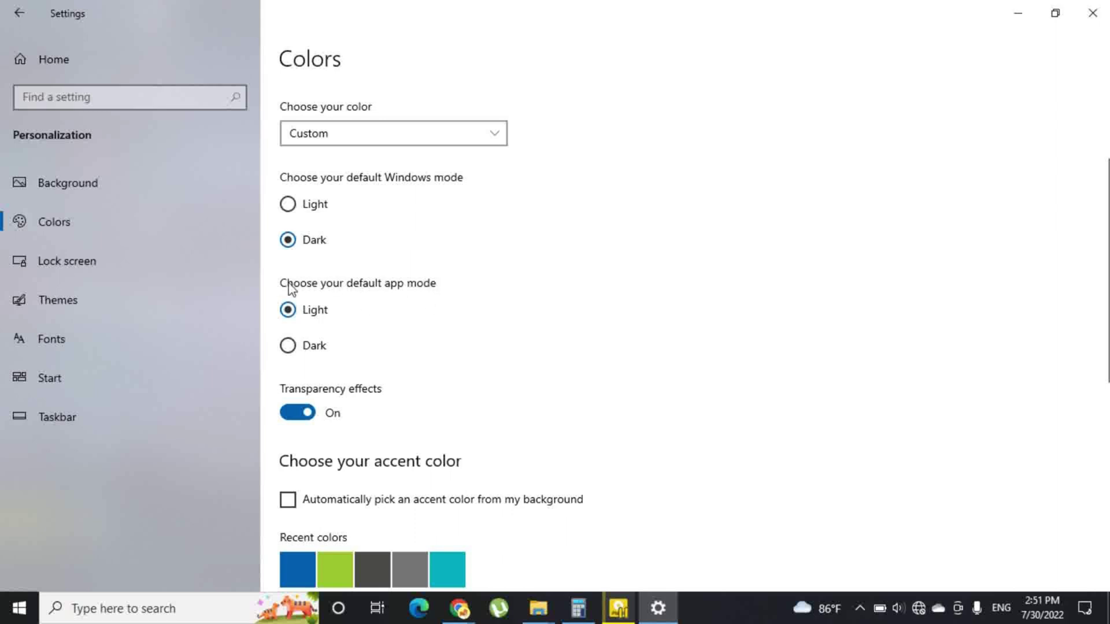
pyautogui.click(288, 349)
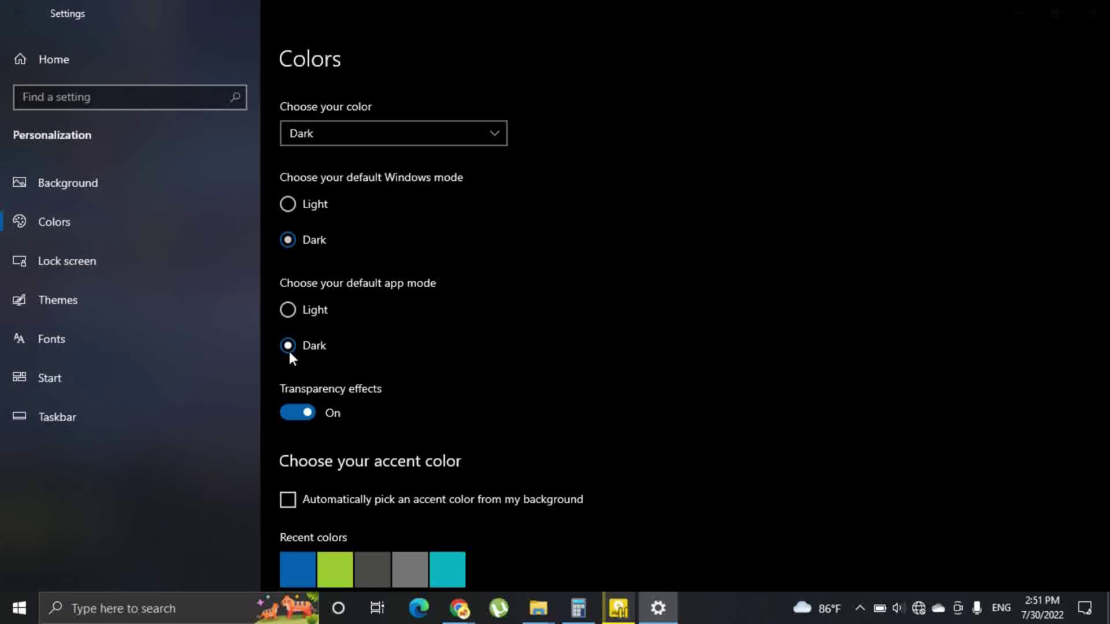
pyautogui.click(285, 312)
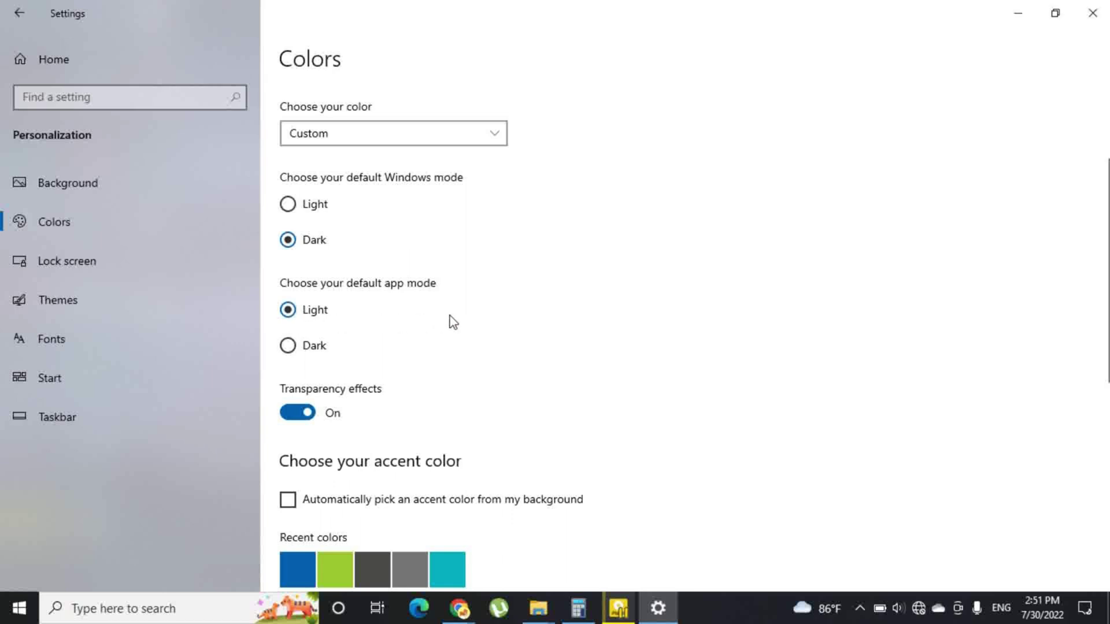
pyautogui.scroll(-3, 451, 320)
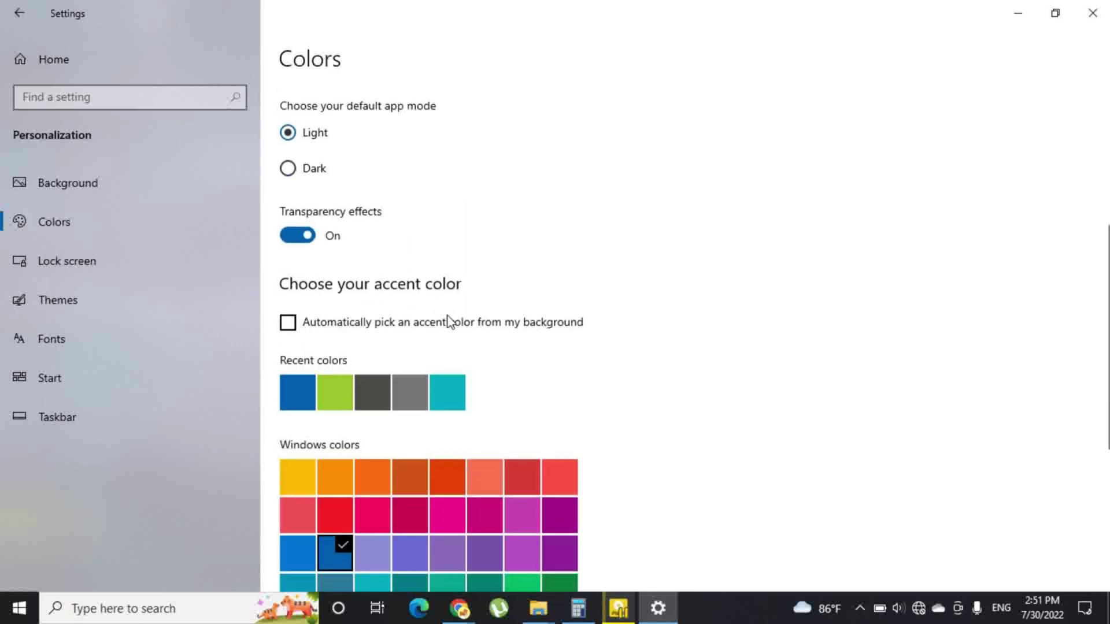
pyautogui.click(288, 237)
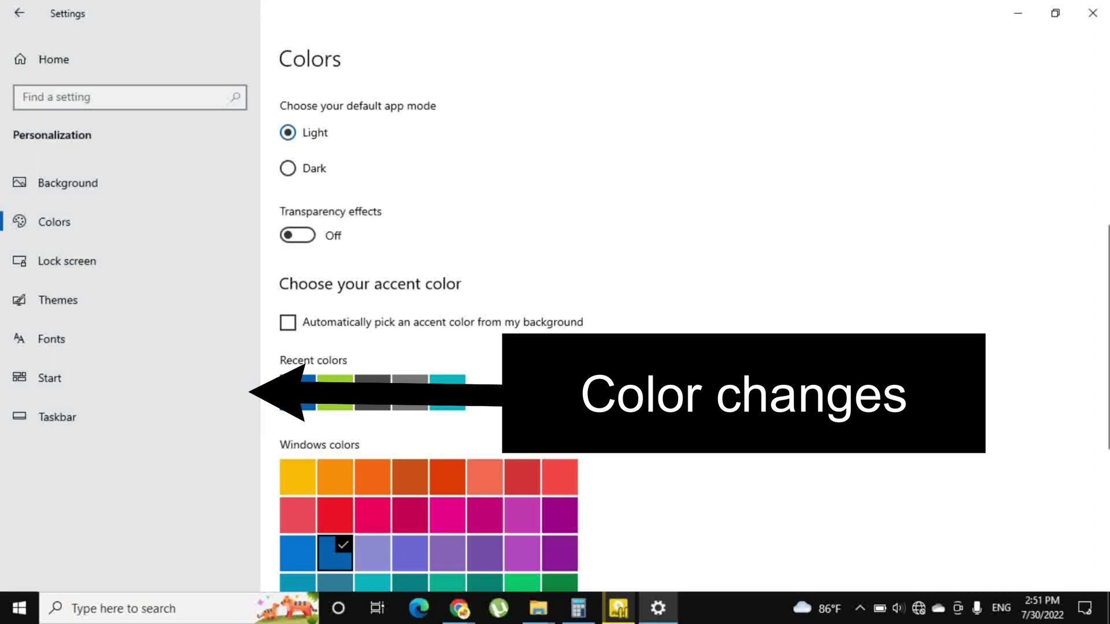
pyautogui.click(310, 237)
pyautogui.click(292, 237)
pyautogui.click(306, 235)
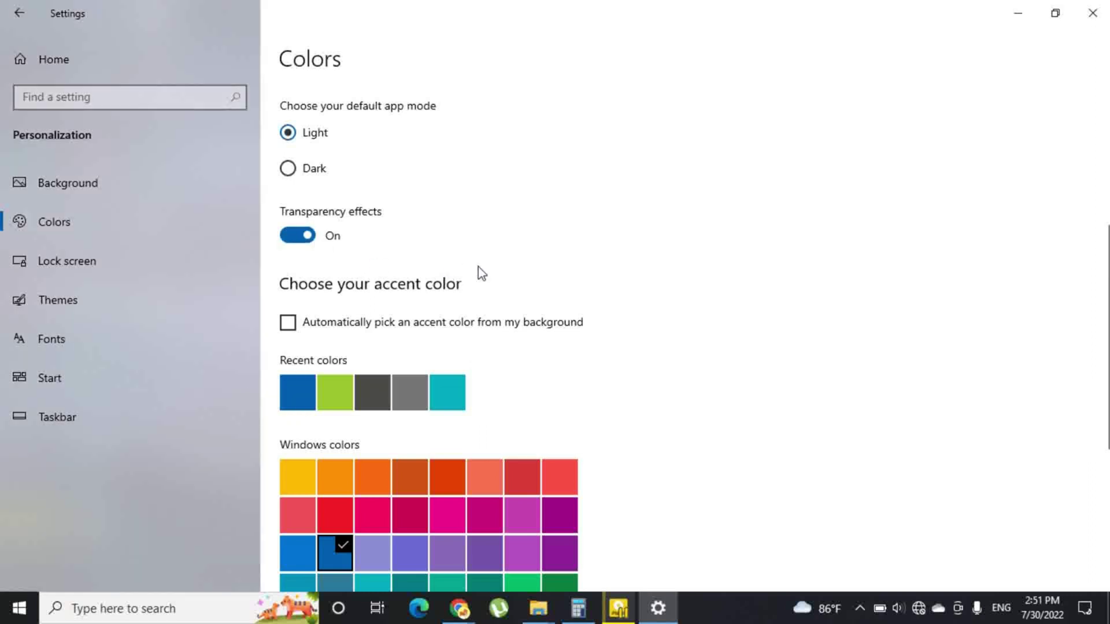
pyautogui.scroll(-3, 490, 273)
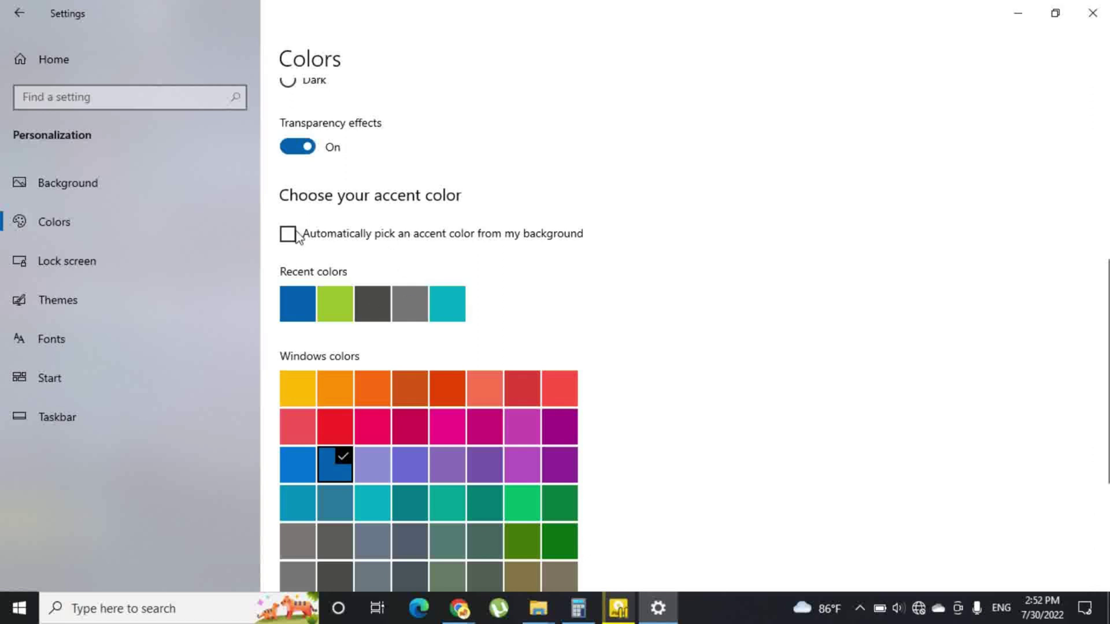
pyautogui.scroll(-2, 451, 335)
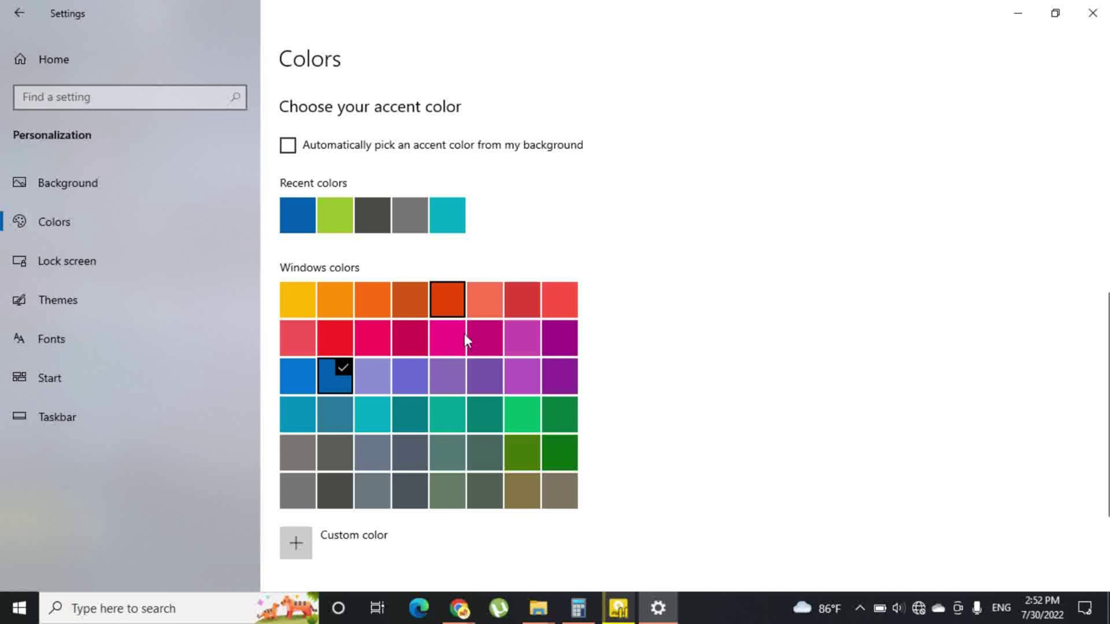
pyautogui.click(450, 308)
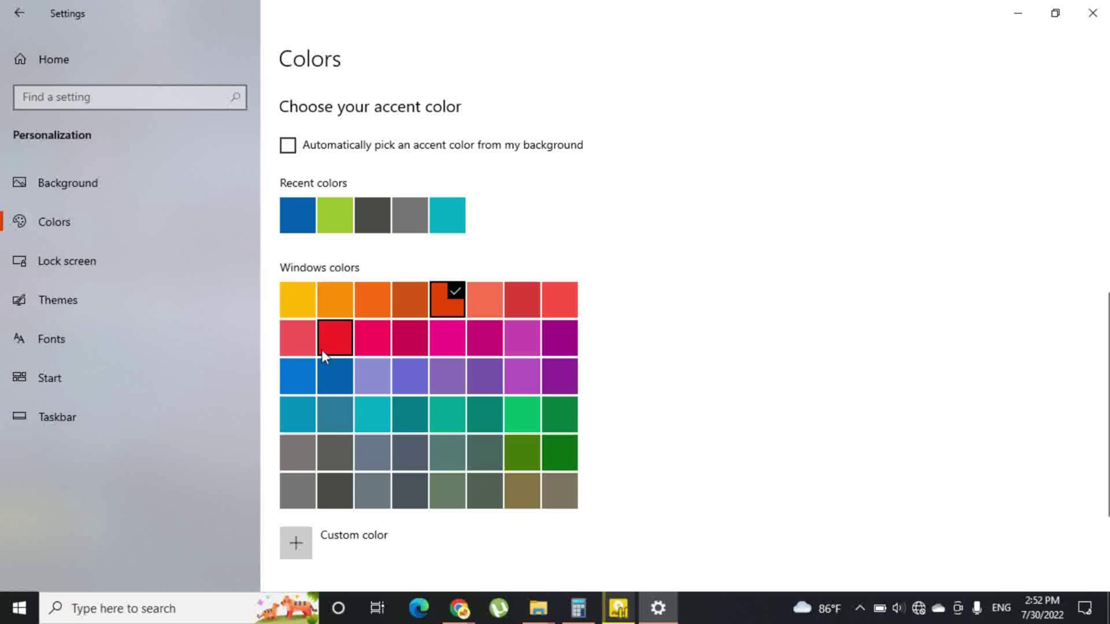
pyautogui.click(336, 378)
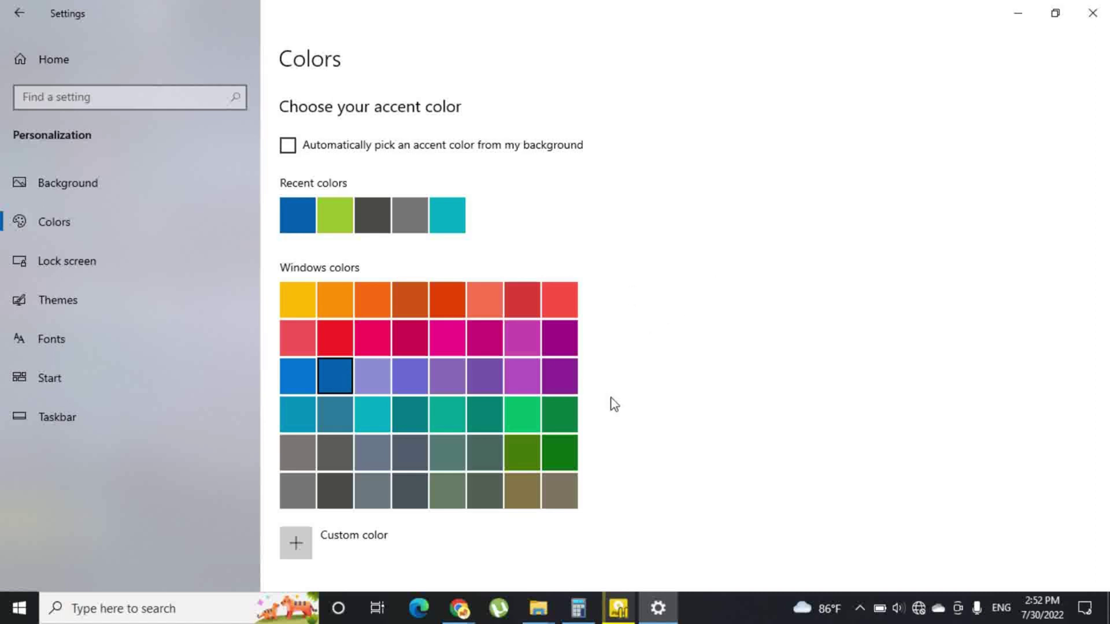
pyautogui.scroll(-3, 553, 356)
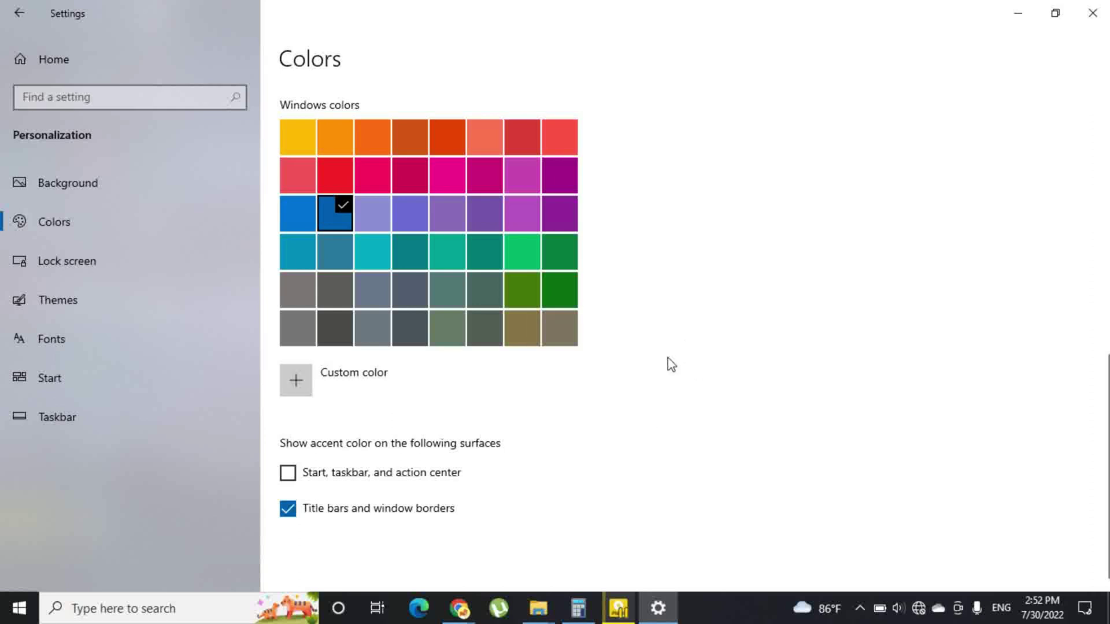
pyautogui.scroll(10, 671, 364)
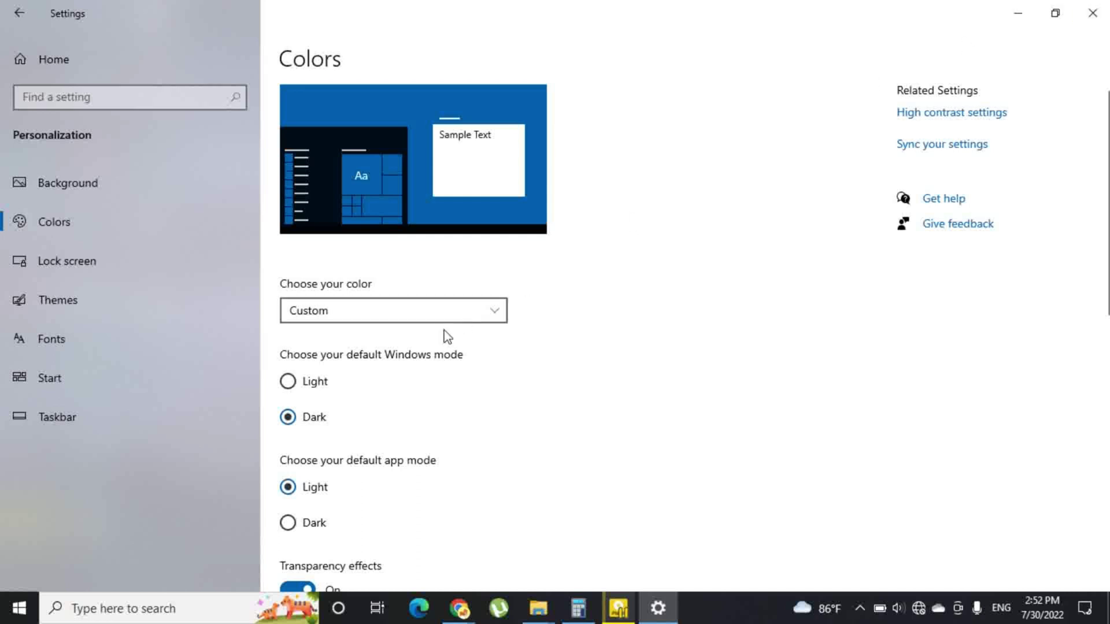
# Set Choose your color to Dark and close the Settings window
pyautogui.click(441, 314)
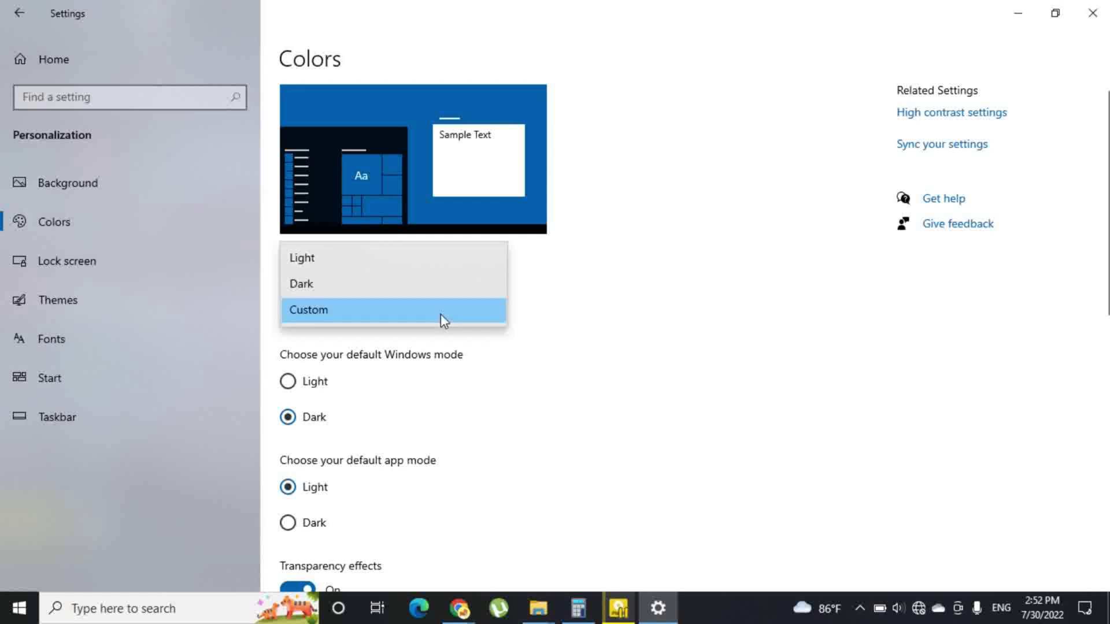
pyautogui.click(339, 286)
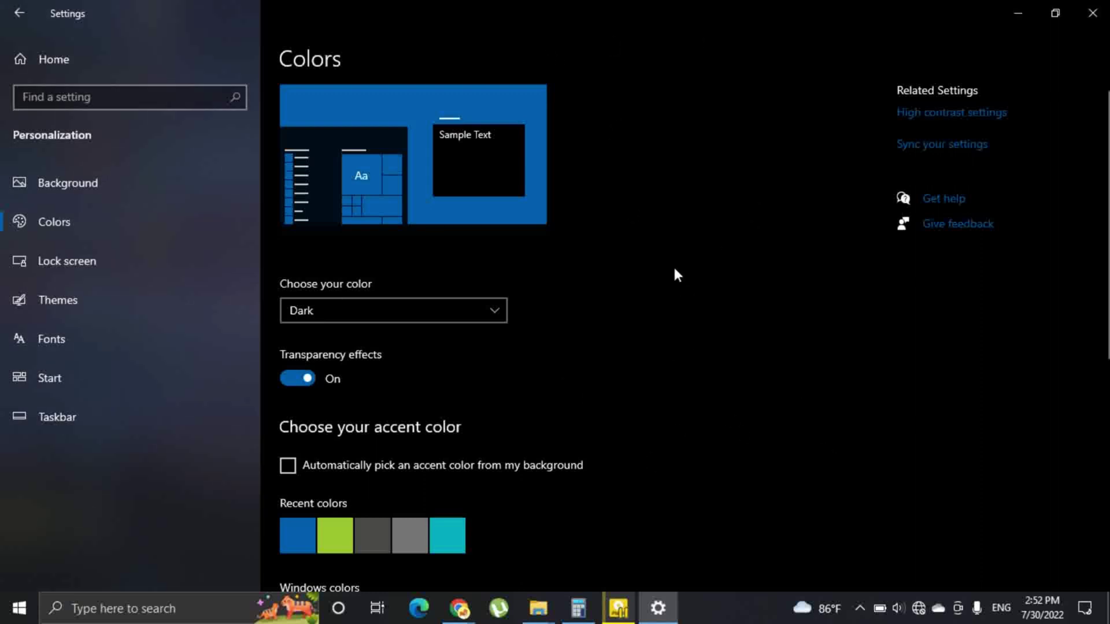
pyautogui.click(1092, 13)
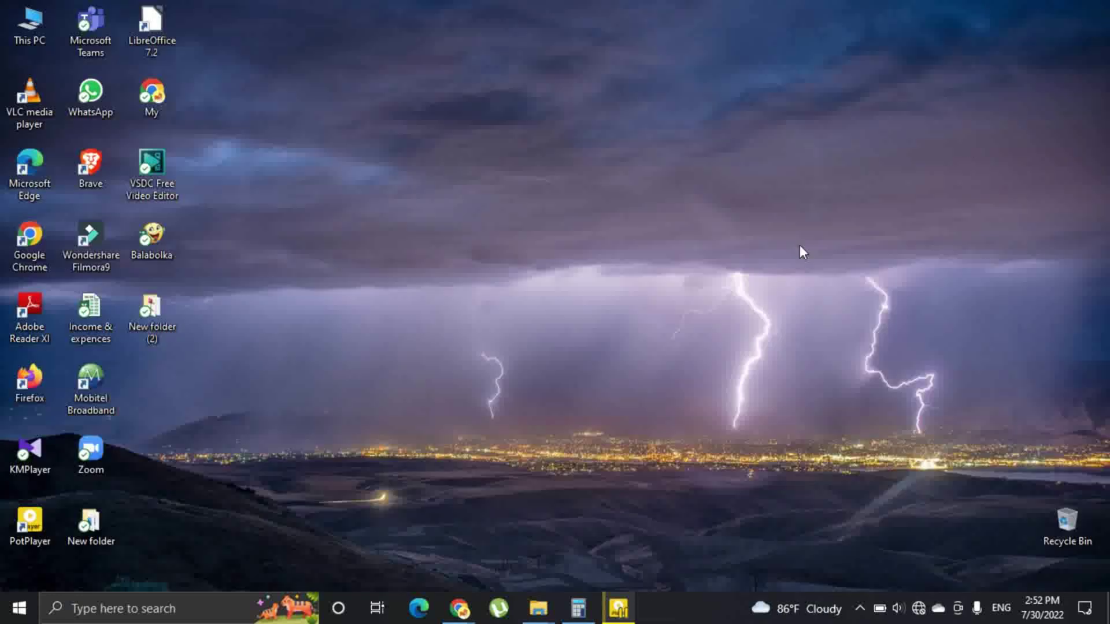